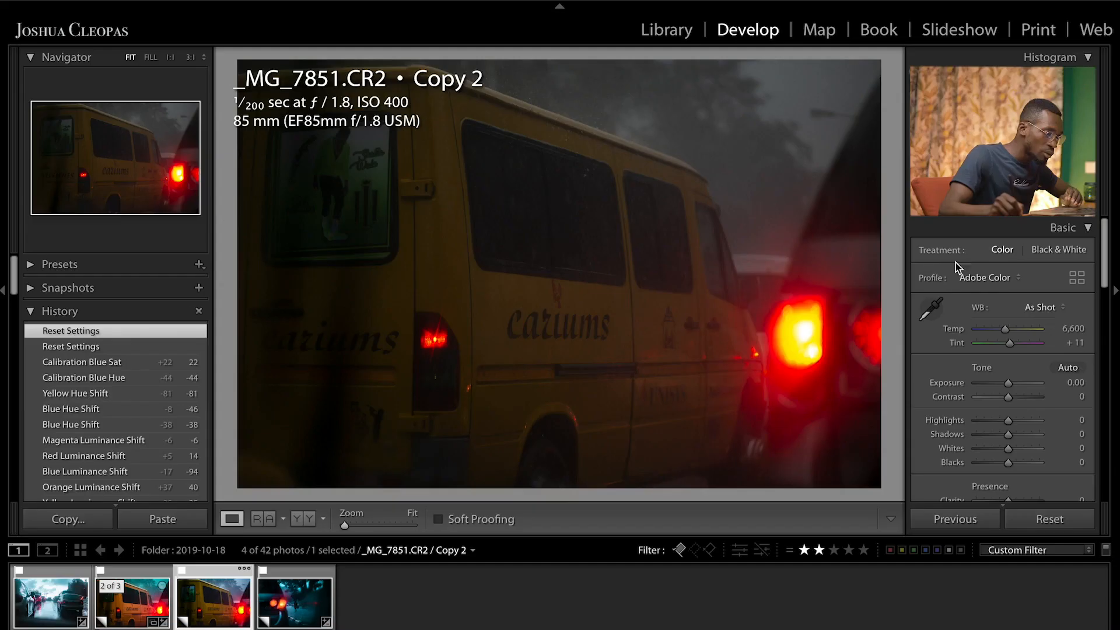
# Set the photo's white balance to a temperature of 5,515 and a tint of −14.
pyautogui.moveTo(1005, 331); pyautogui.dragTo(997, 338)
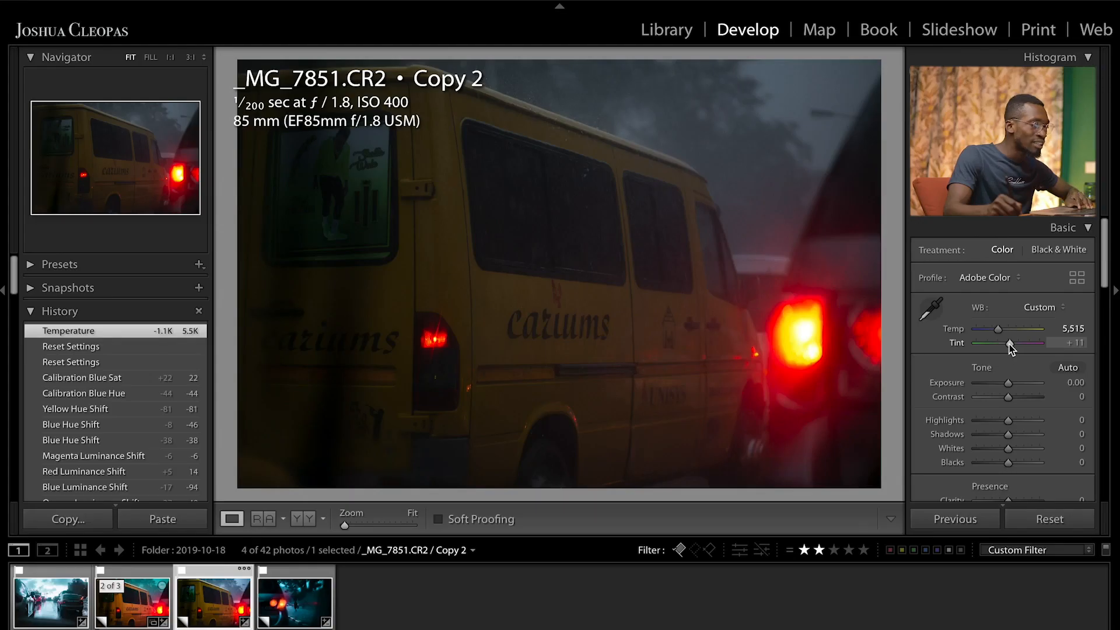
pyautogui.moveTo(1009, 343)
pyautogui.mouseDown()
pyautogui.moveTo(1019, 343)
pyautogui.moveTo(1003, 346)
pyautogui.mouseUp()
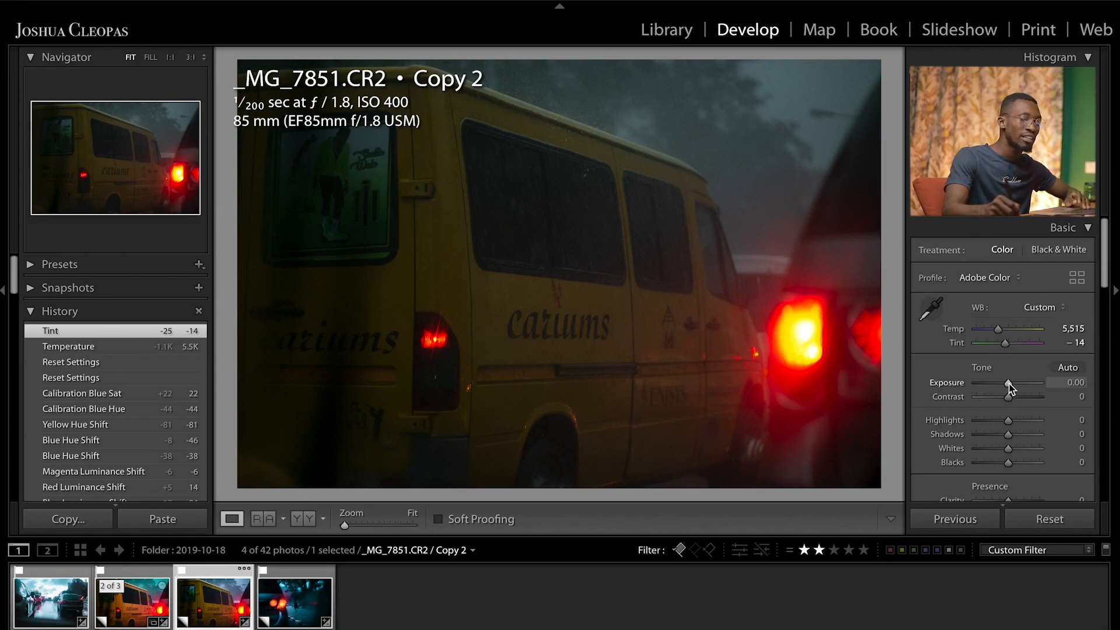
# Set the tone to Exposure +0.85, Contrast +62, Highlights −81, Shadows +72, Whites +33 and Blacks −22.
pyautogui.moveTo(1007, 384); pyautogui.dragTo(1014, 386)
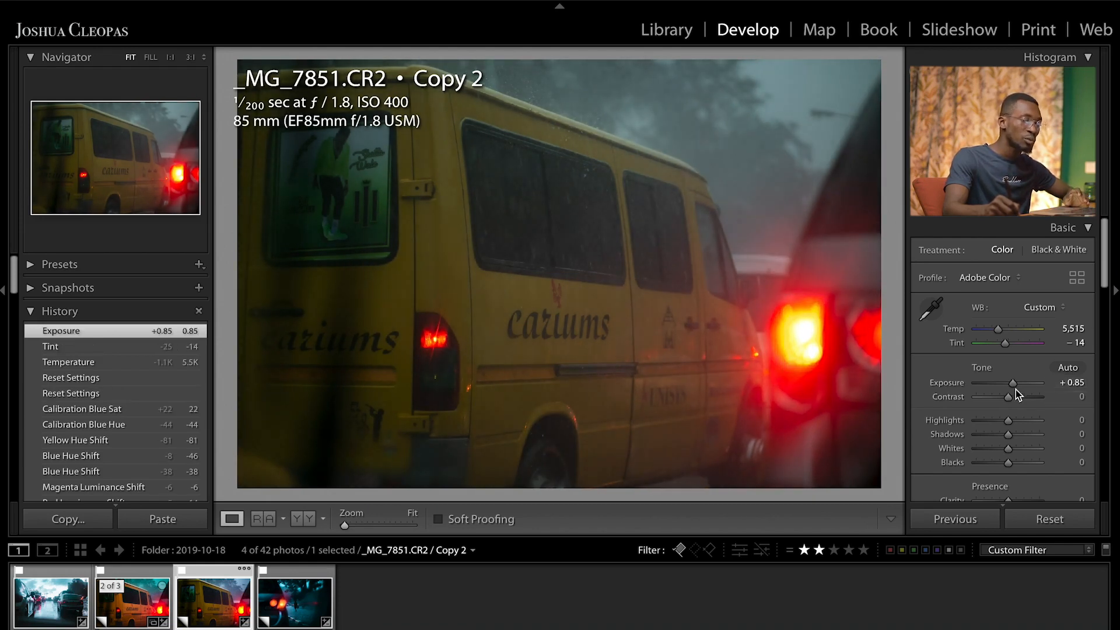
pyautogui.moveTo(1009, 397); pyautogui.dragTo(1028, 397)
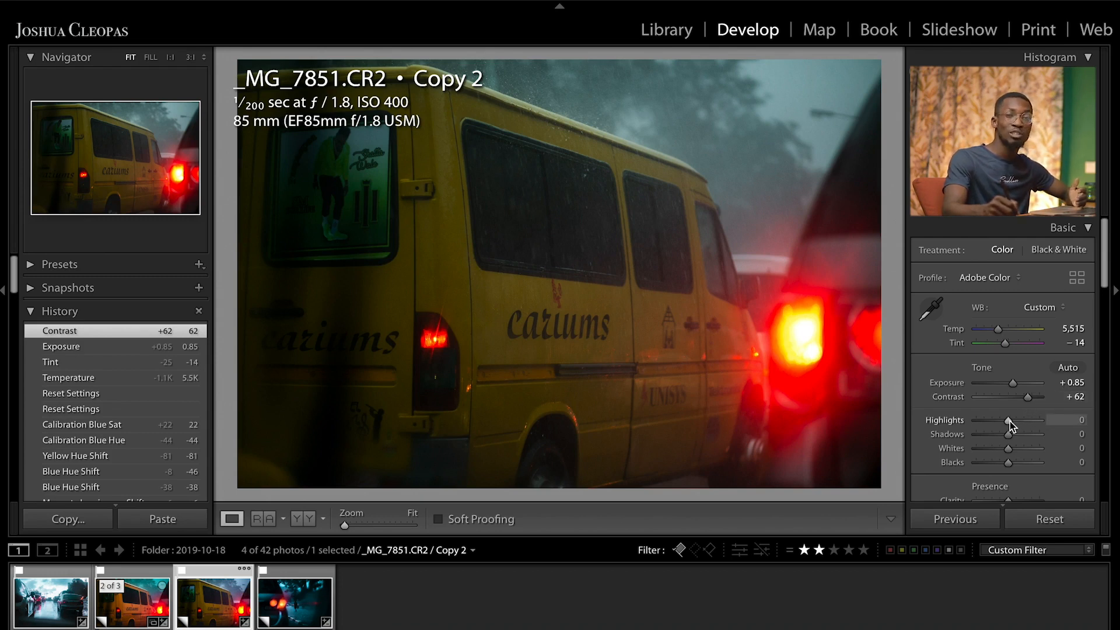
pyautogui.moveTo(1009, 422); pyautogui.dragTo(982, 424)
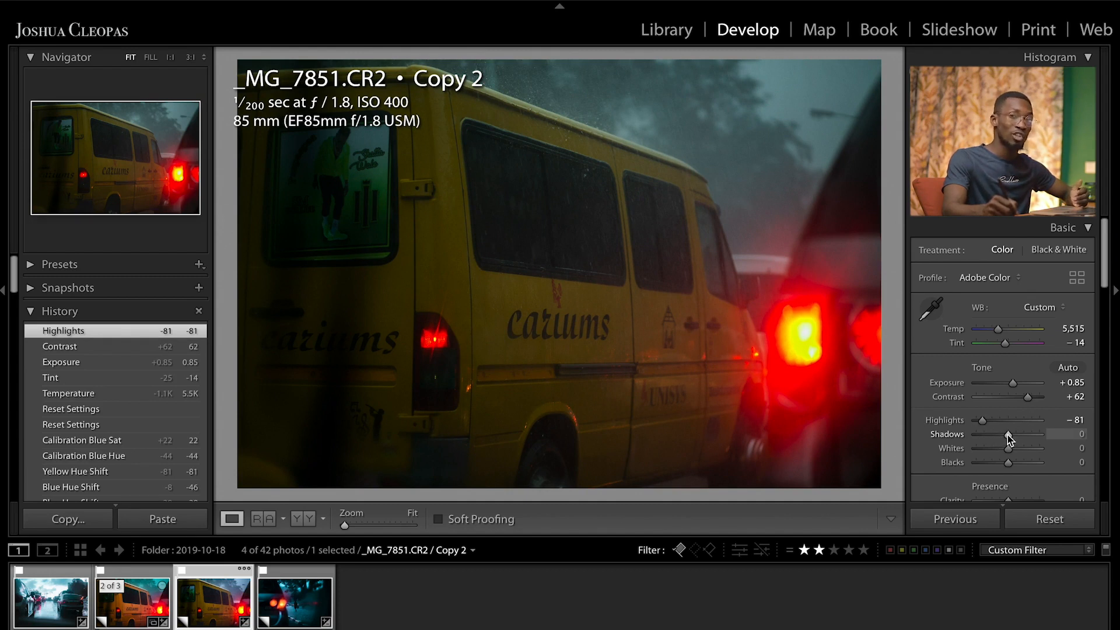
pyautogui.moveTo(1010, 432); pyautogui.dragTo(1035, 437)
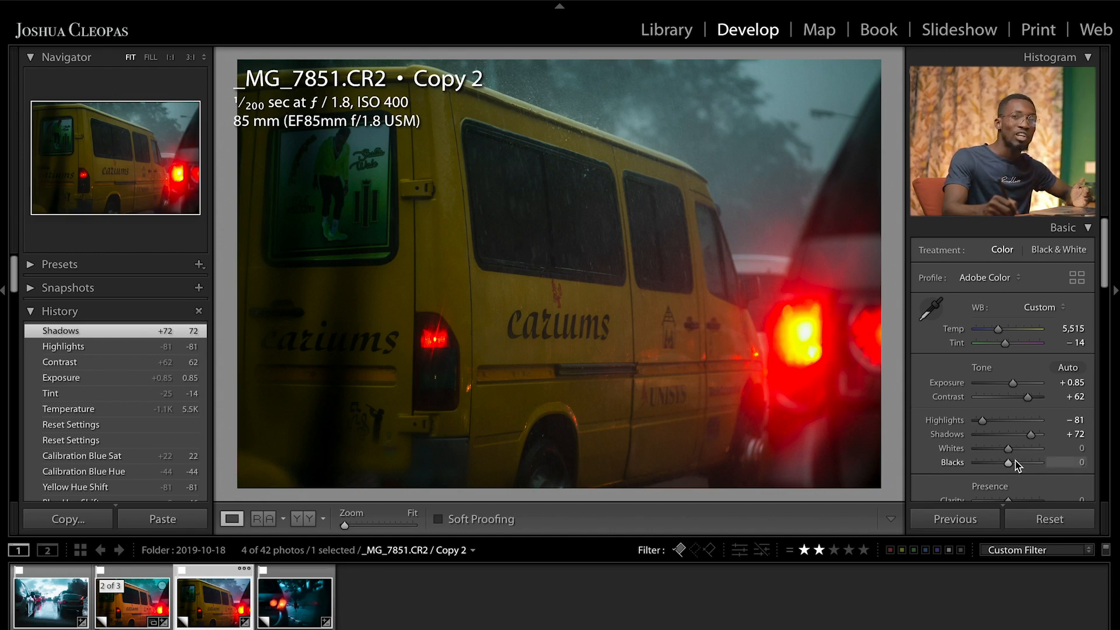
pyautogui.moveTo(1016, 447); pyautogui.dragTo(1021, 458)
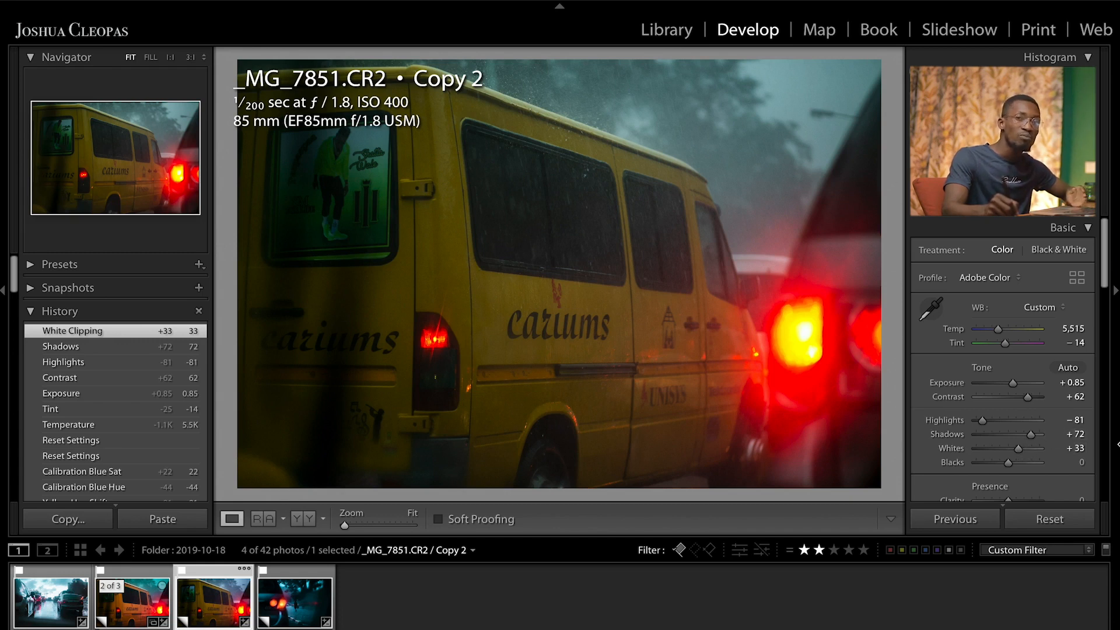
pyautogui.moveTo(1008, 462); pyautogui.dragTo(1001, 463)
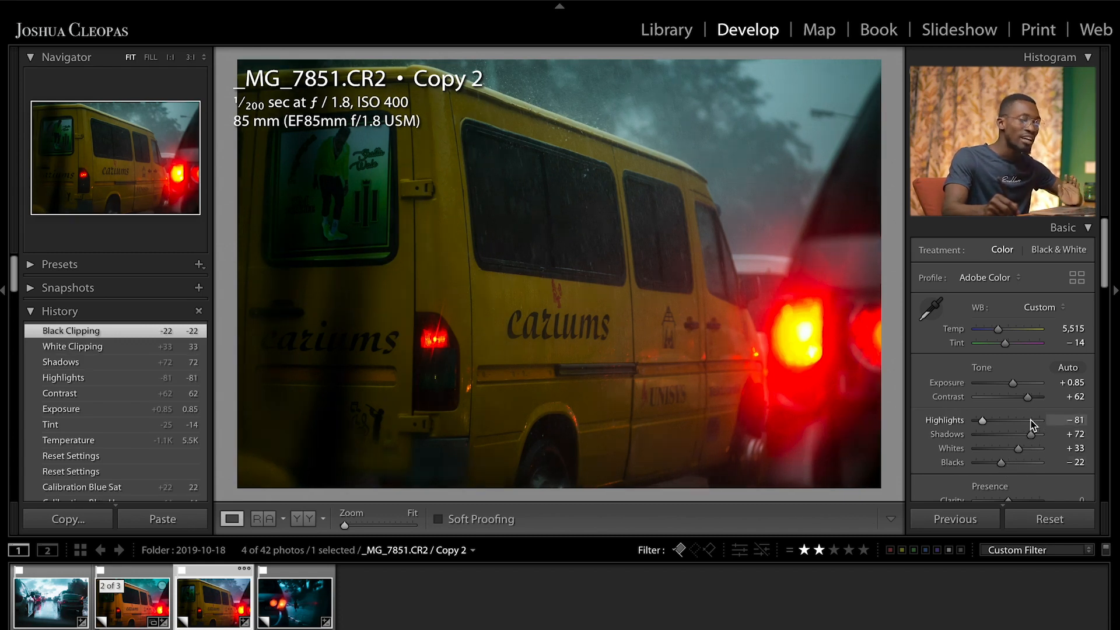
# Raise the presence settings to Clarity +61 and Vibrance +39.
pyautogui.moveTo(1104, 279); pyautogui.dragTo(1094, 310)
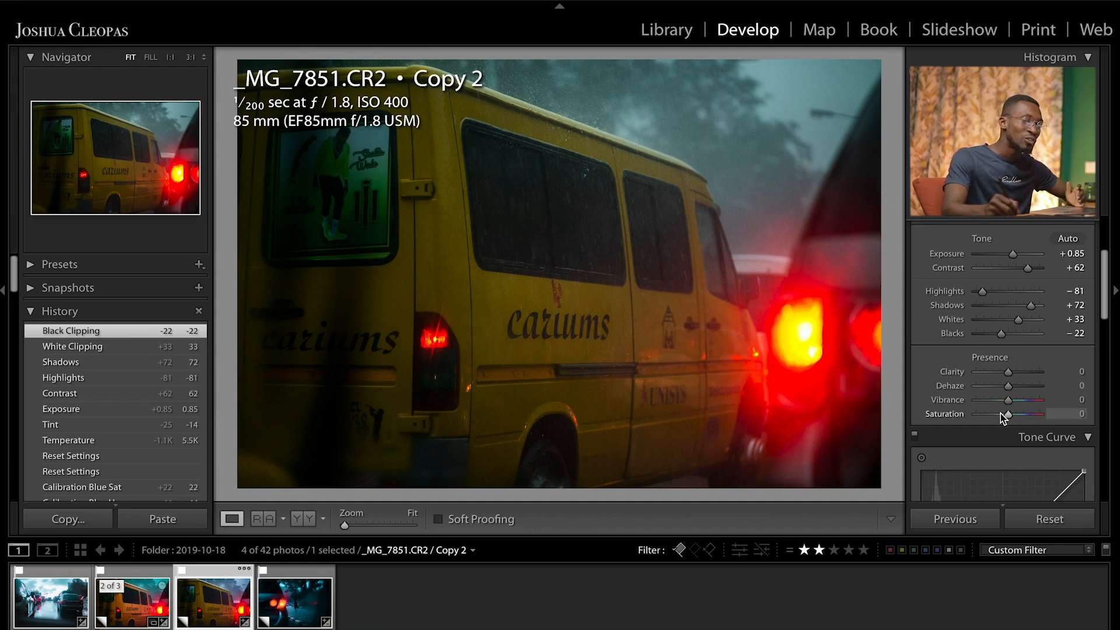
pyautogui.moveTo(1006, 374); pyautogui.dragTo(1028, 375)
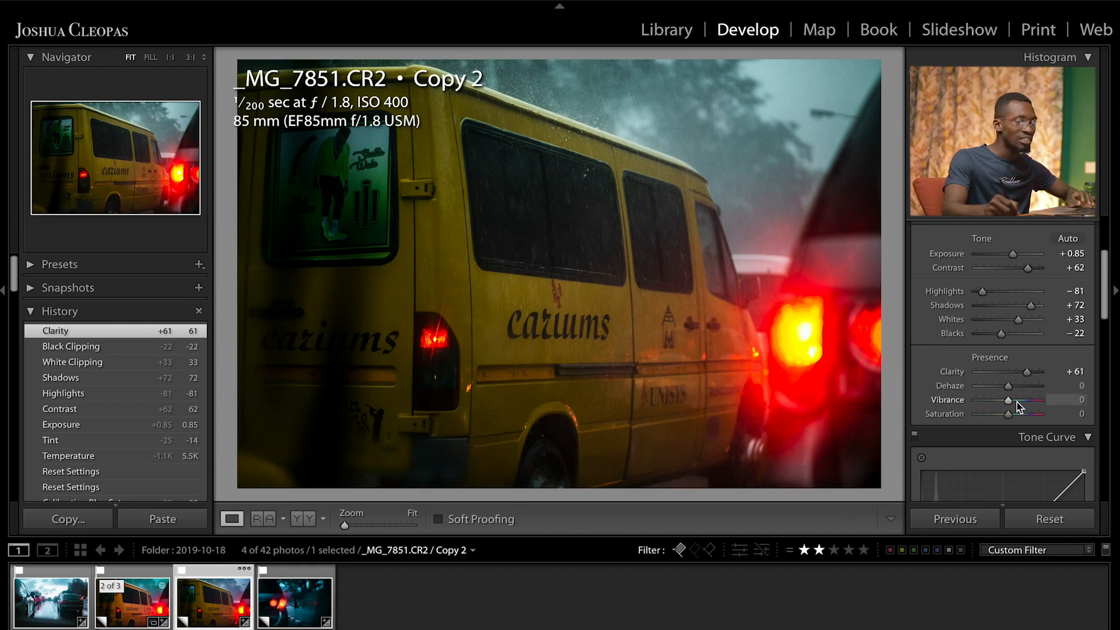
pyautogui.click(1009, 401)
pyautogui.moveTo(1009, 400); pyautogui.dragTo(1024, 402)
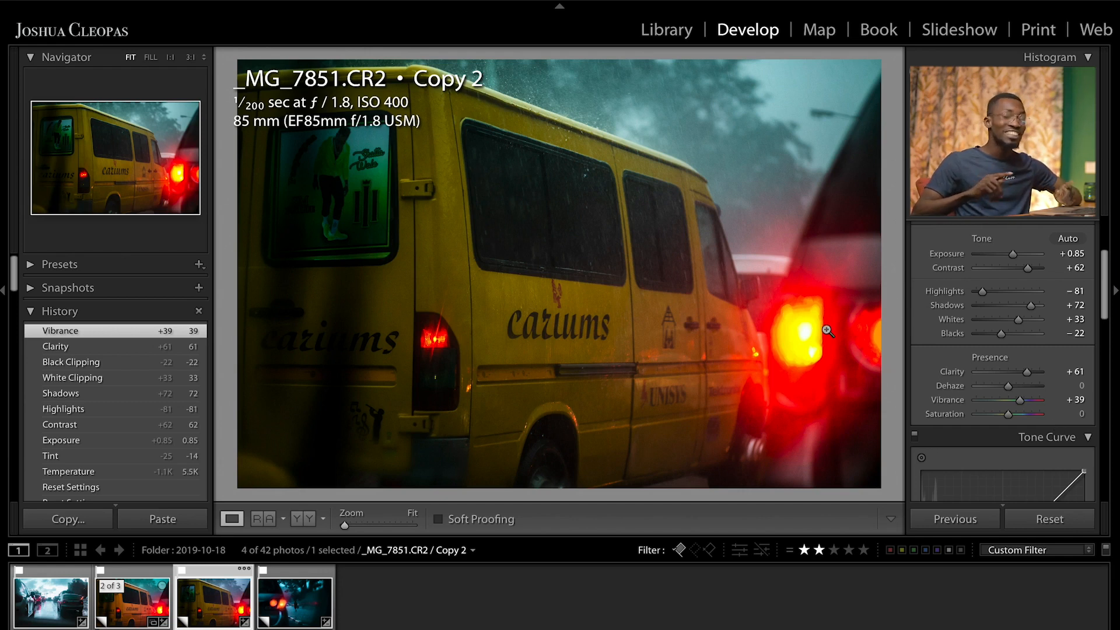
# Darken the sky with the HSL targeted adjustment tool, lowering luminance to −58 for aqua and −65 for blue.
pyautogui.moveTo(1102, 271); pyautogui.dragTo(1092, 385)
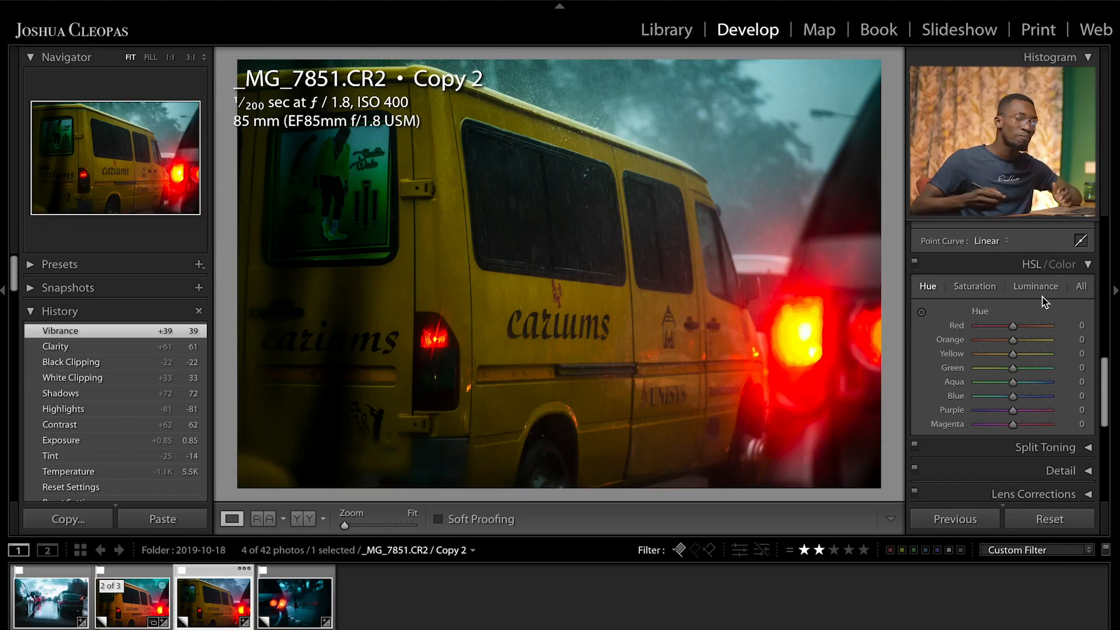
pyautogui.click(1041, 286)
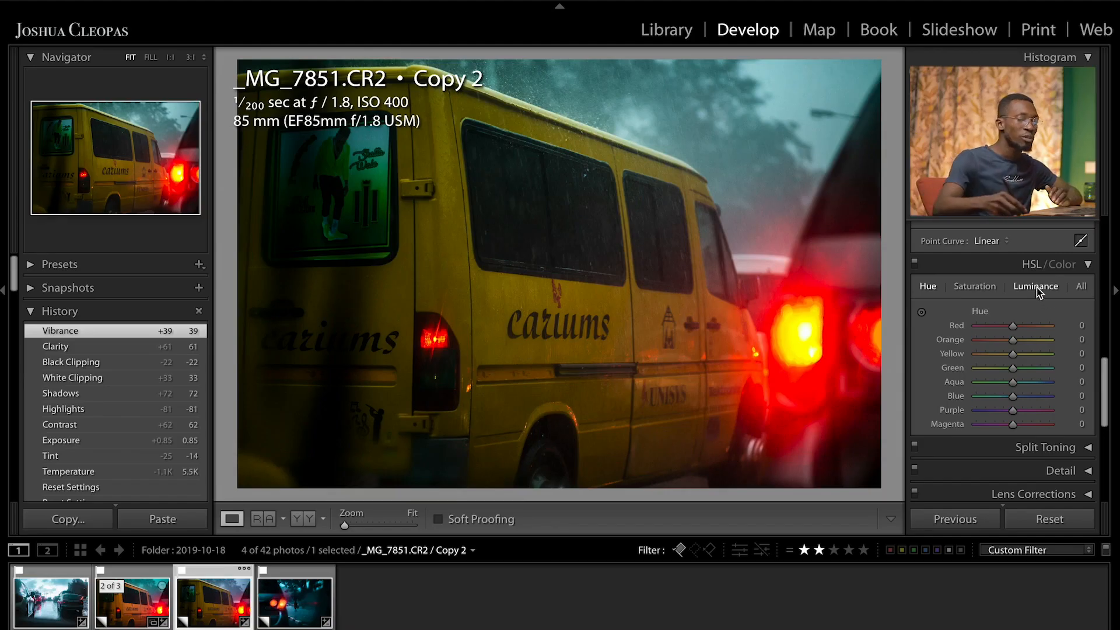
pyautogui.click(922, 312)
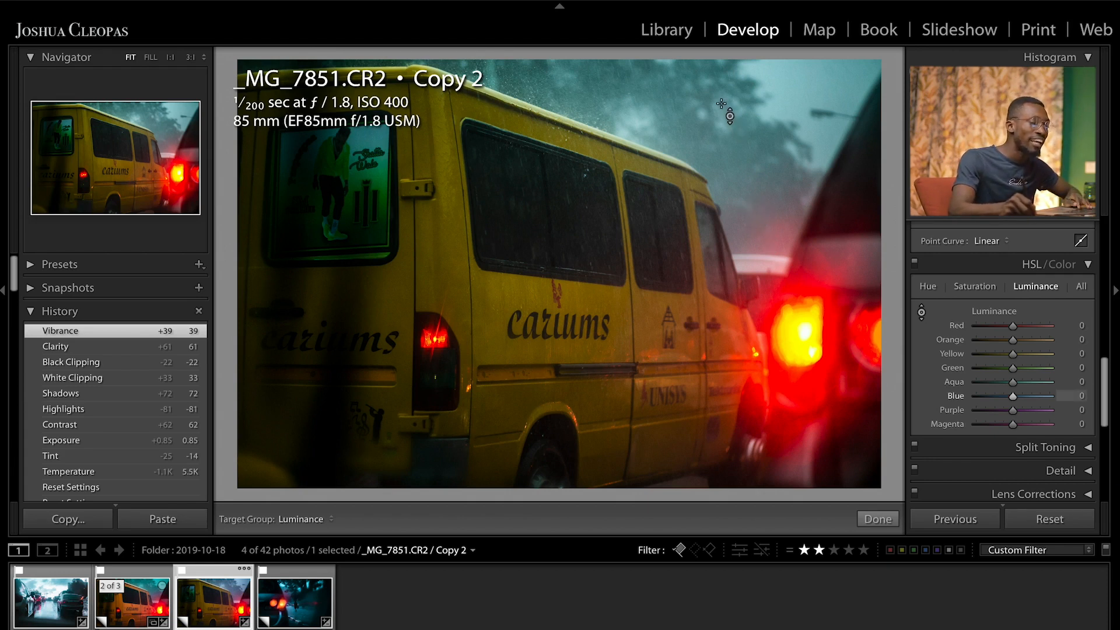
pyautogui.moveTo(740, 116); pyautogui.dragTo(740, 144)
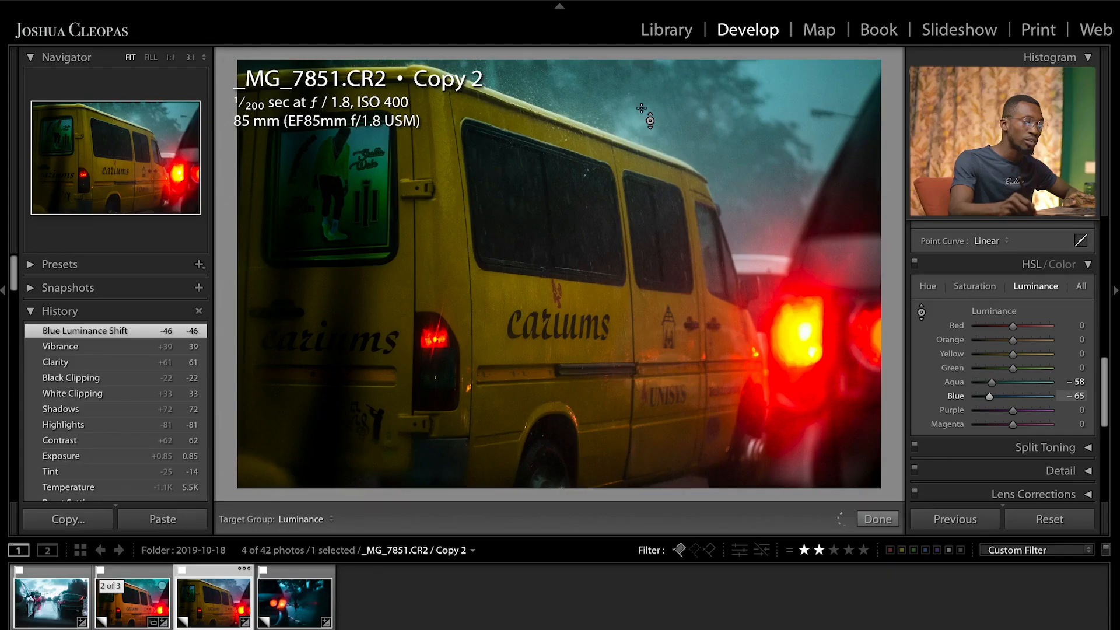
# Brighten the van's bodywork by raising the luminance of yellow to +62 and orange to +54.
pyautogui.moveTo(511, 285); pyautogui.dragTo(470, 301)
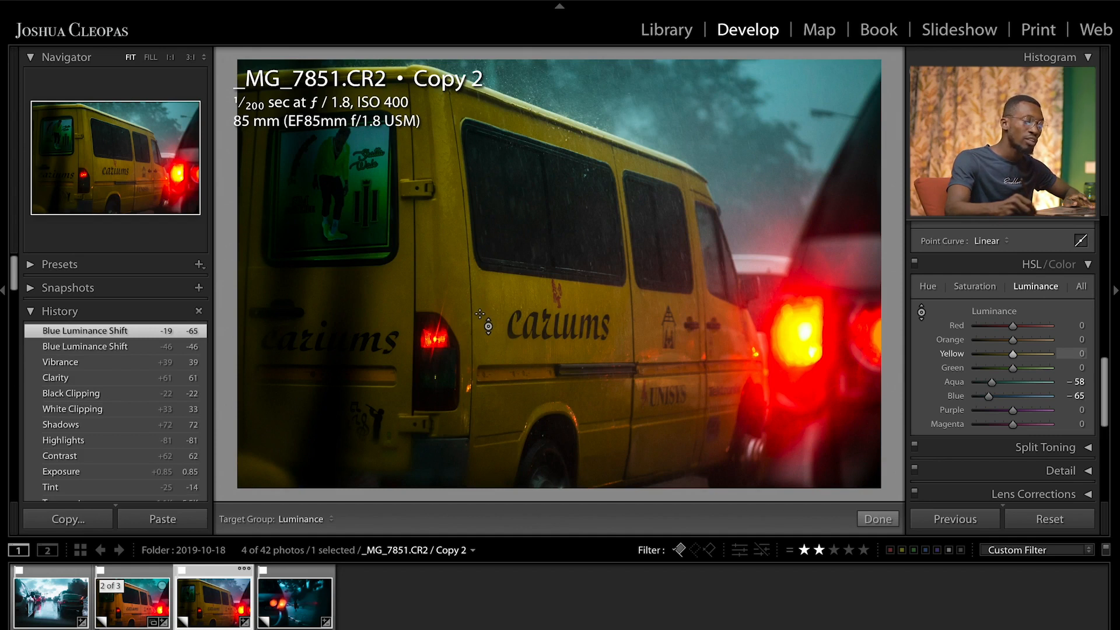
pyautogui.moveTo(525, 292); pyautogui.dragTo(525, 269)
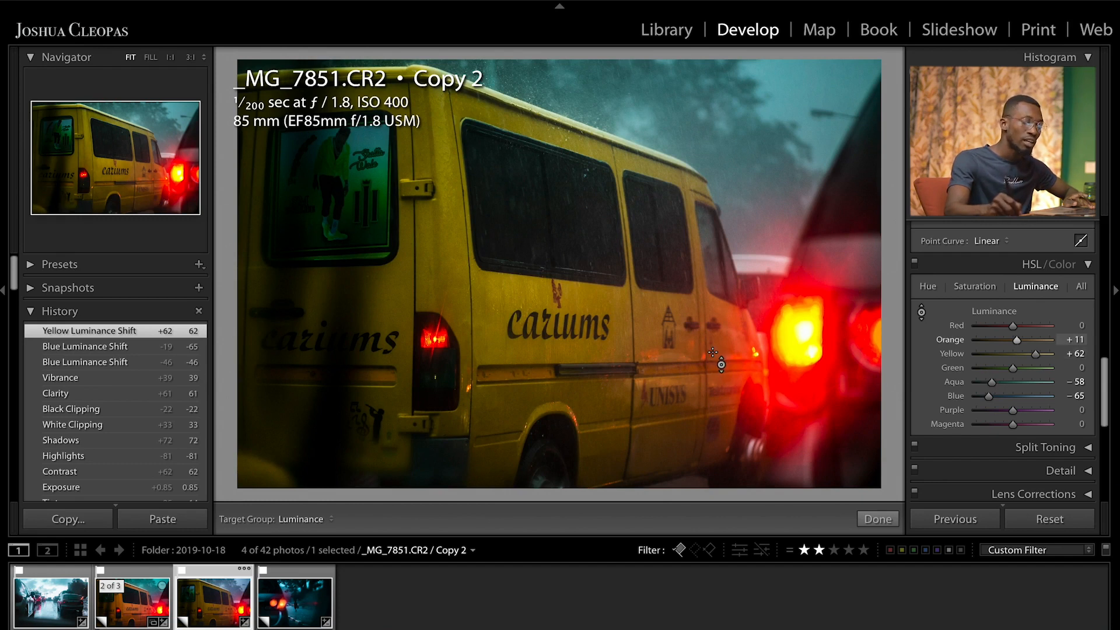
pyautogui.moveTo(1016, 340); pyautogui.dragTo(1032, 339)
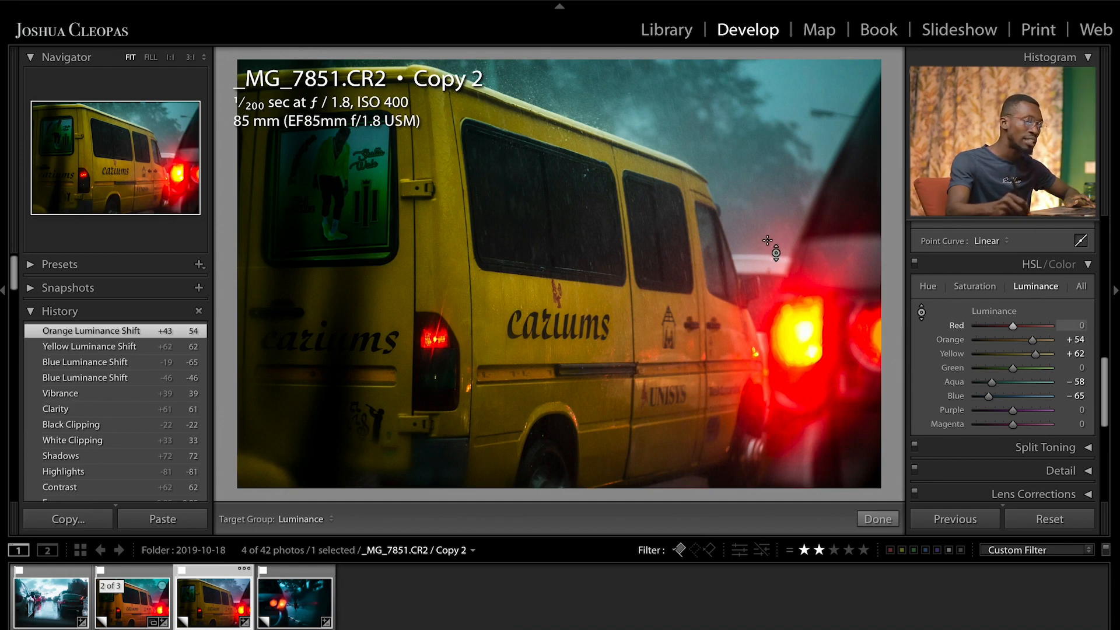
# Lower the luminance of red to −28, purple to −32 and magenta to −24, and compare the photo with its unedited version.
pyautogui.moveTo(783, 236); pyautogui.dragTo(765, 251)
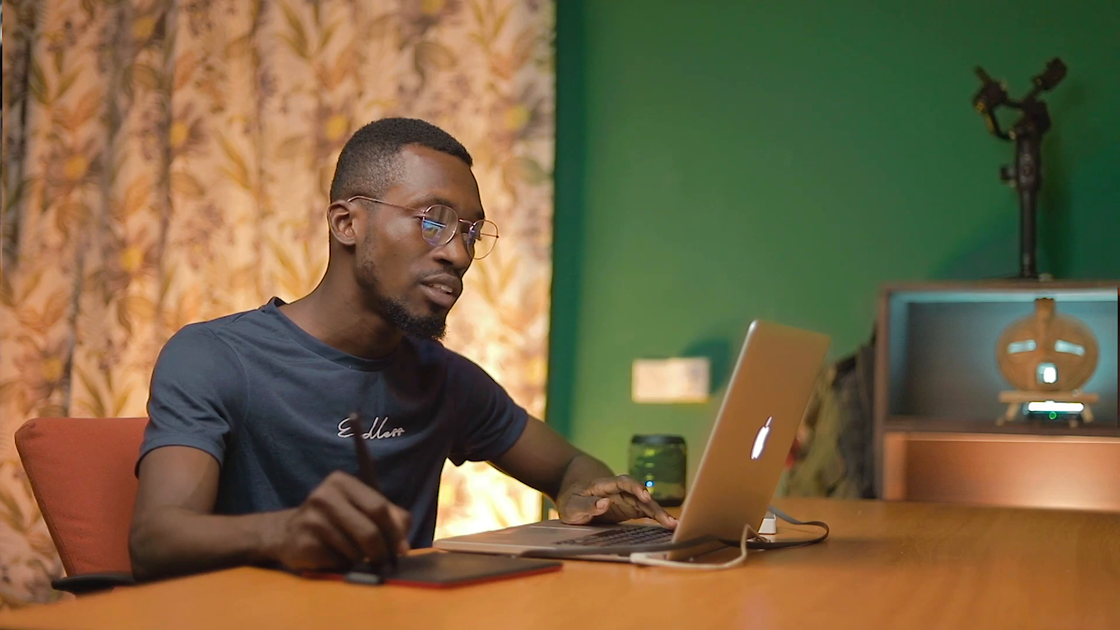
pyautogui.hotkey('ctrl', 'z')
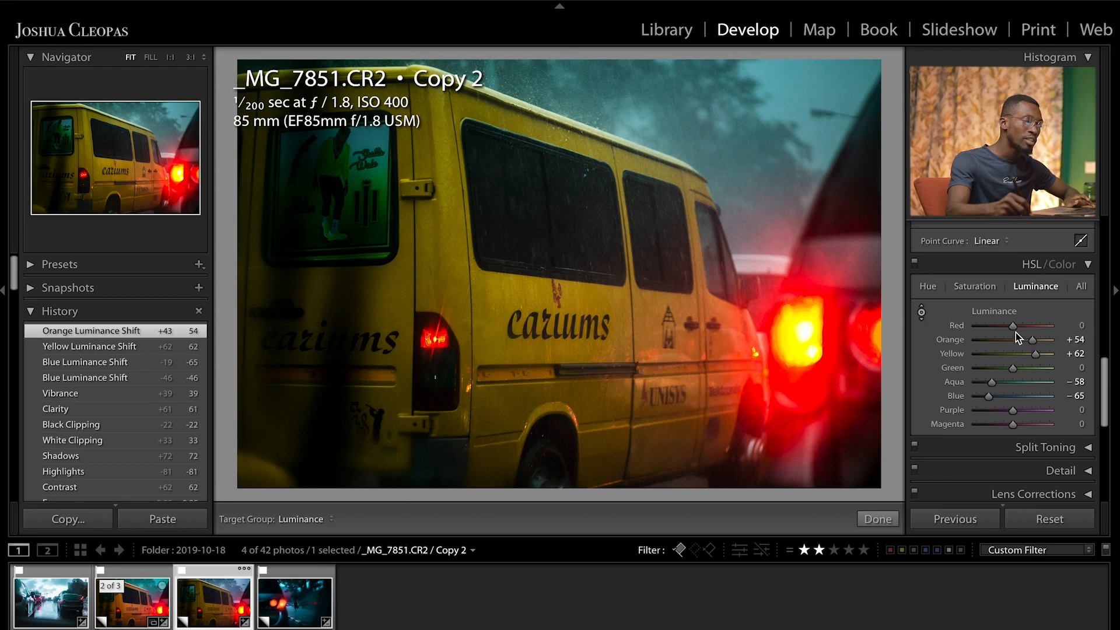
pyautogui.hotkey('ctrl', 'y')
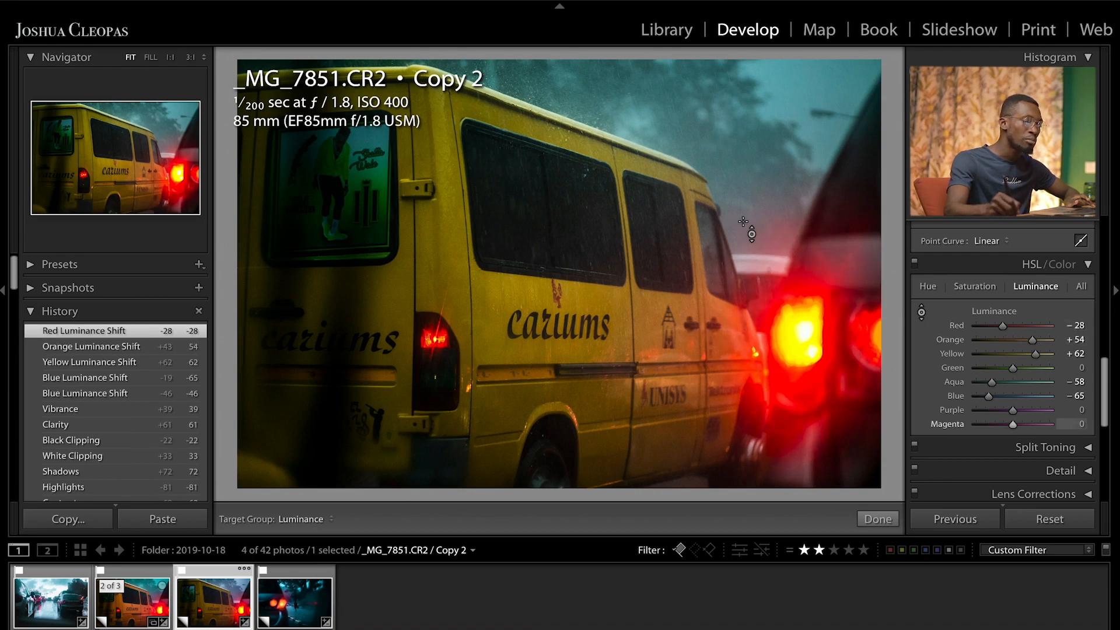
pyautogui.moveTo(737, 230); pyautogui.dragTo(696, 361)
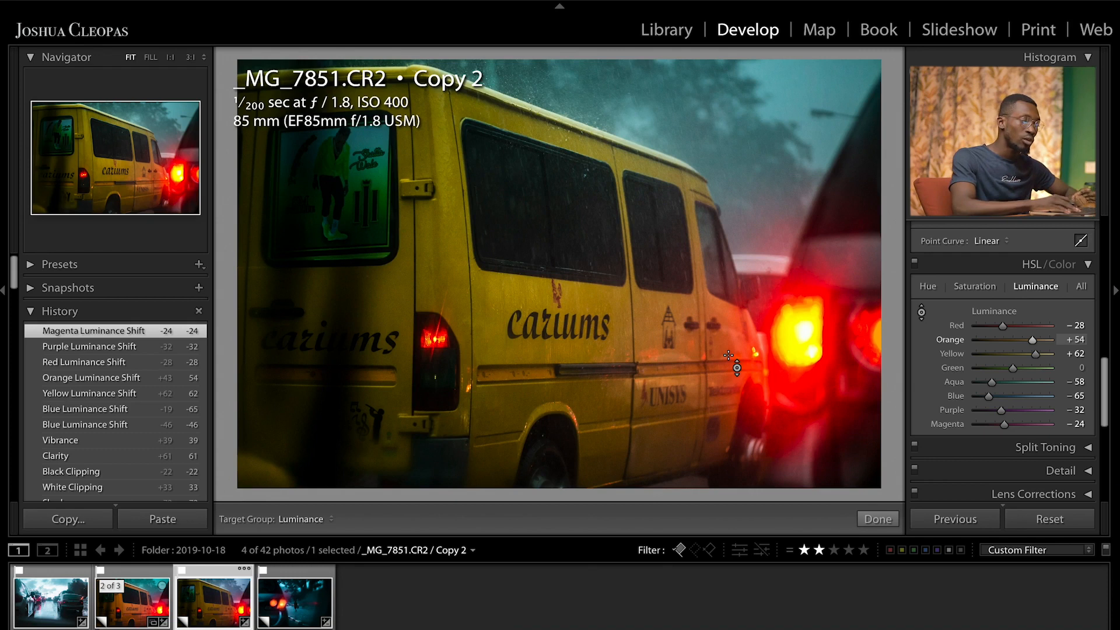
pyautogui.press('\\')
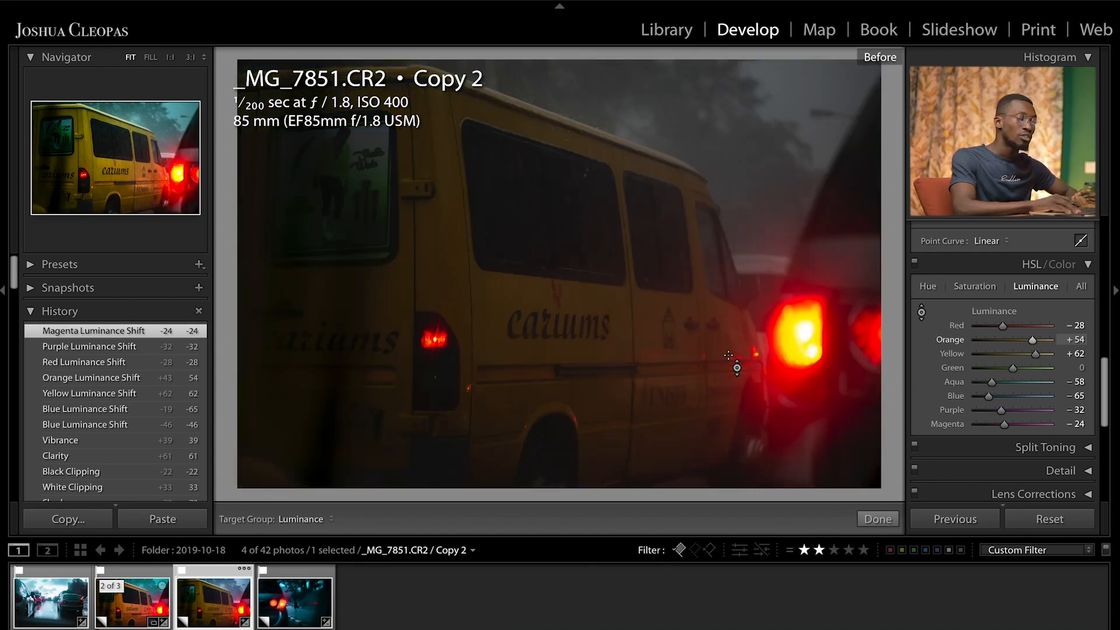
pyautogui.press('\\')
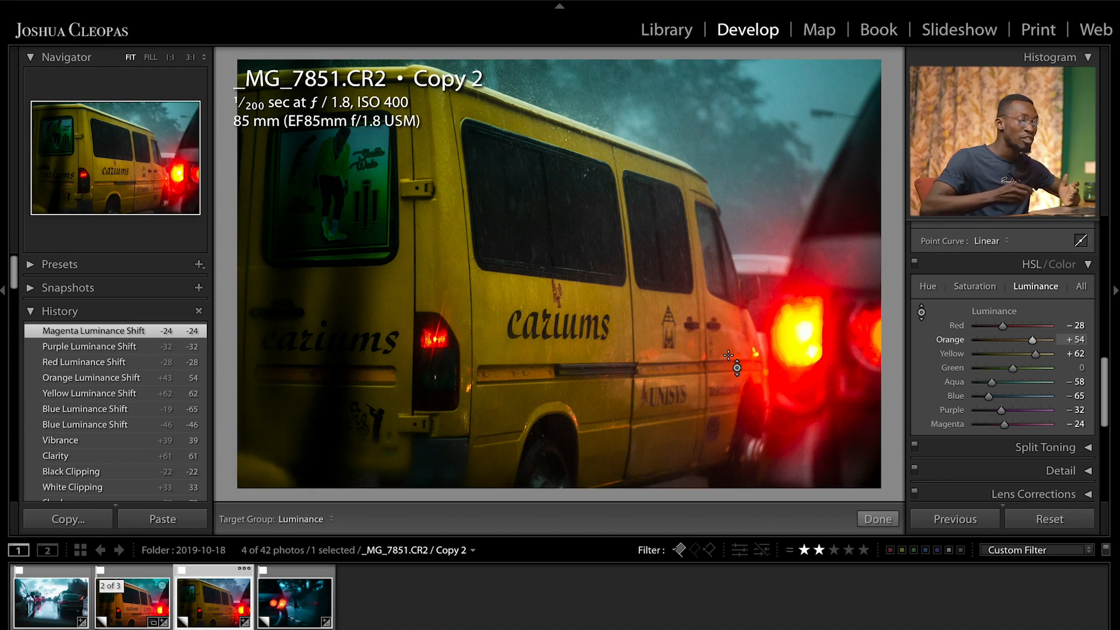
# Shift the HSL hues of blue to −59, magenta to −27, yellow to −75 and orange to −38.
pyautogui.click(928, 288)
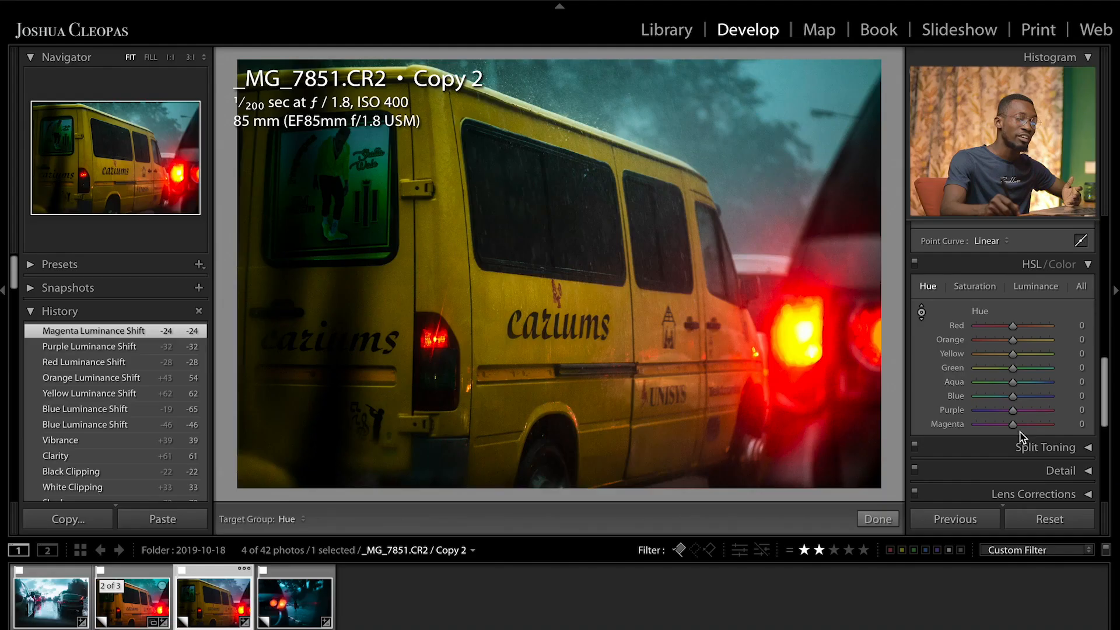
pyautogui.moveTo(1012, 399); pyautogui.dragTo(1004, 406)
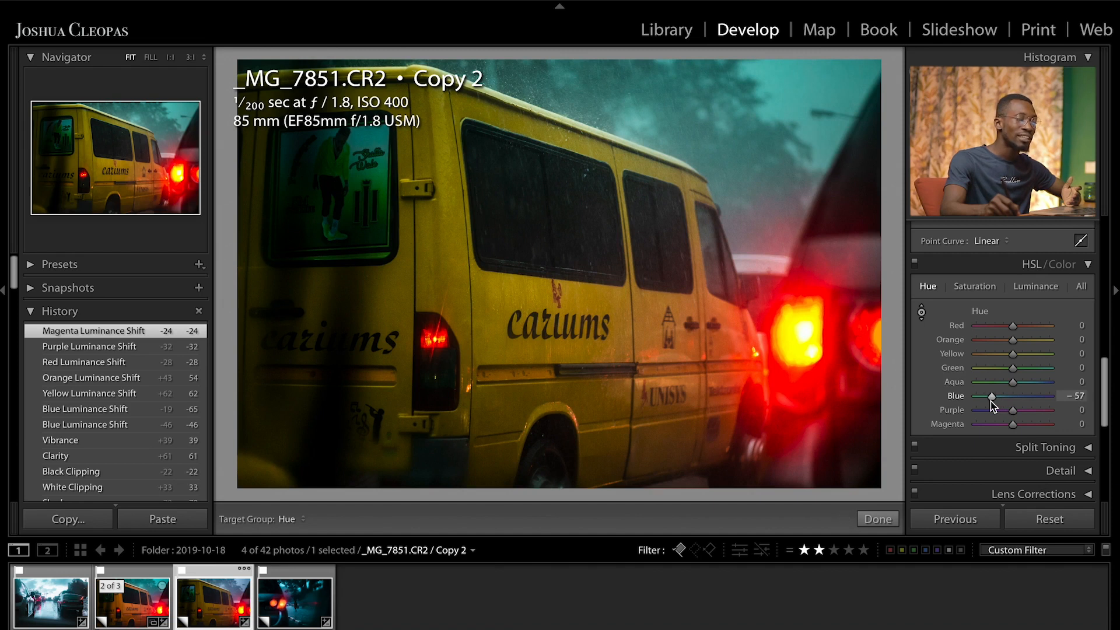
pyautogui.moveTo(992, 403); pyautogui.dragTo(991, 402)
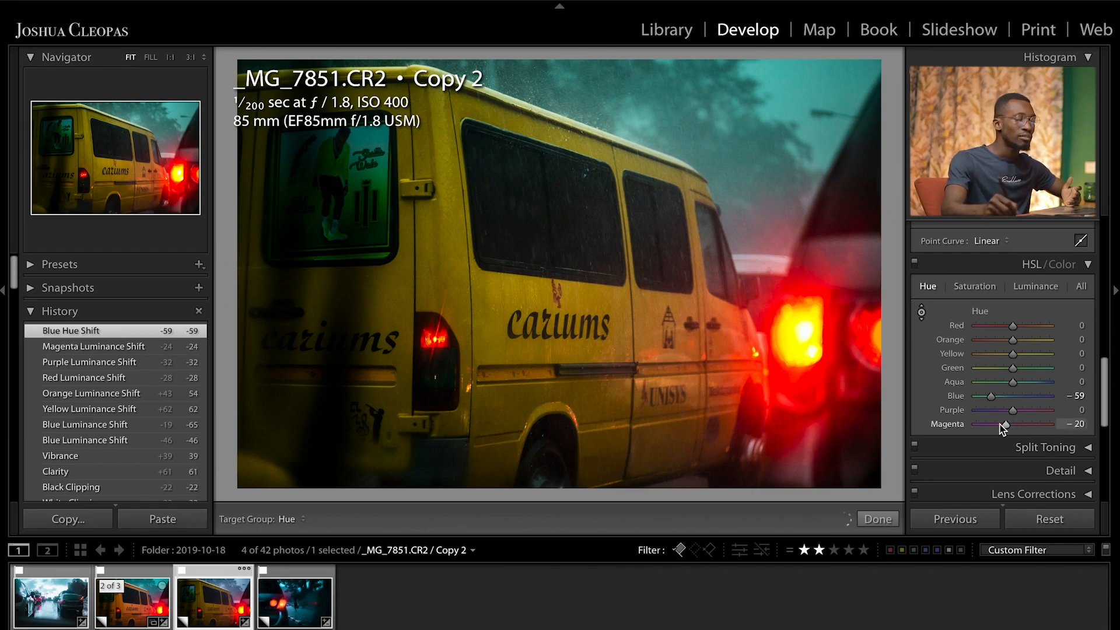
pyautogui.moveTo(648, 262); pyautogui.dragTo(647, 262)
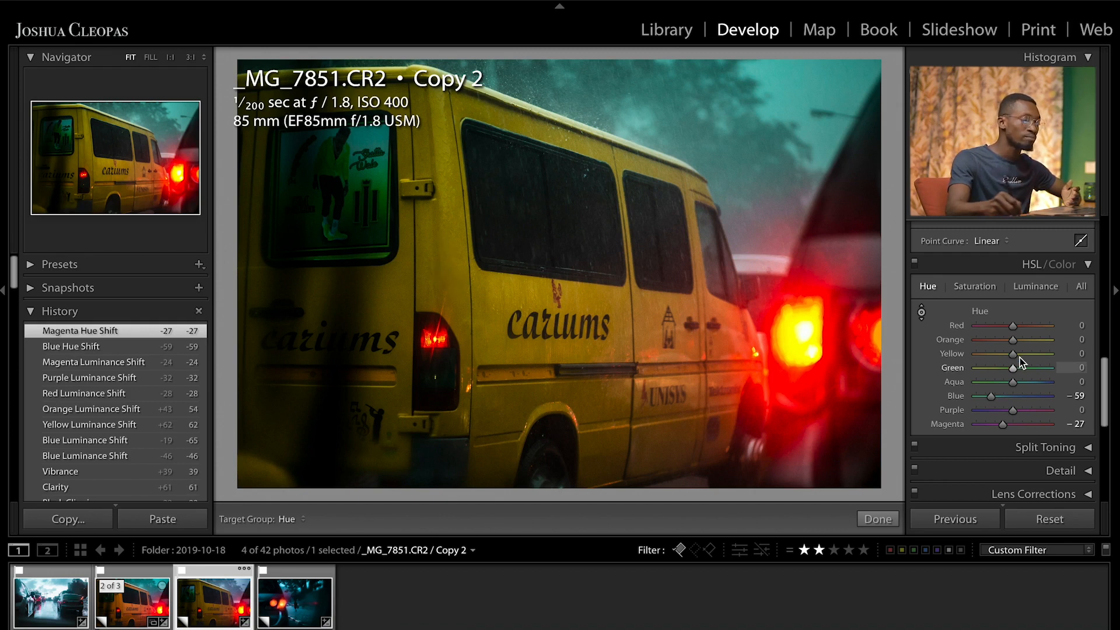
pyautogui.moveTo(1013, 355)
pyautogui.mouseDown()
pyautogui.moveTo(981, 360)
pyautogui.moveTo(997, 346)
pyautogui.mouseUp()
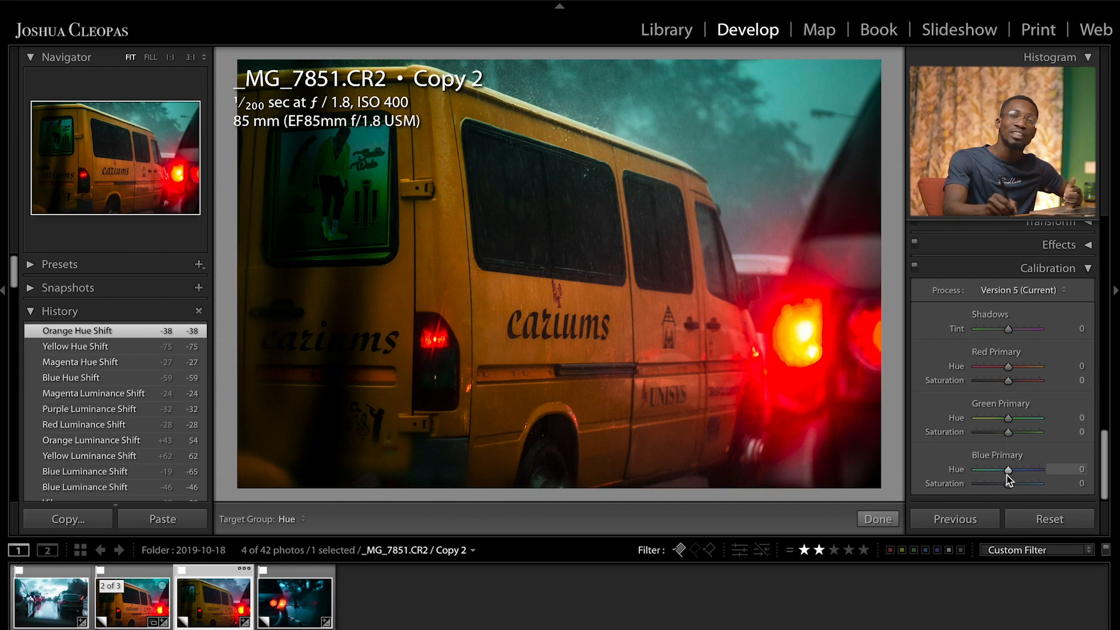
# Calibrate the blue primary with Hue −28 and Saturation +1.
pyautogui.moveTo(1008, 470); pyautogui.dragTo(999, 478)
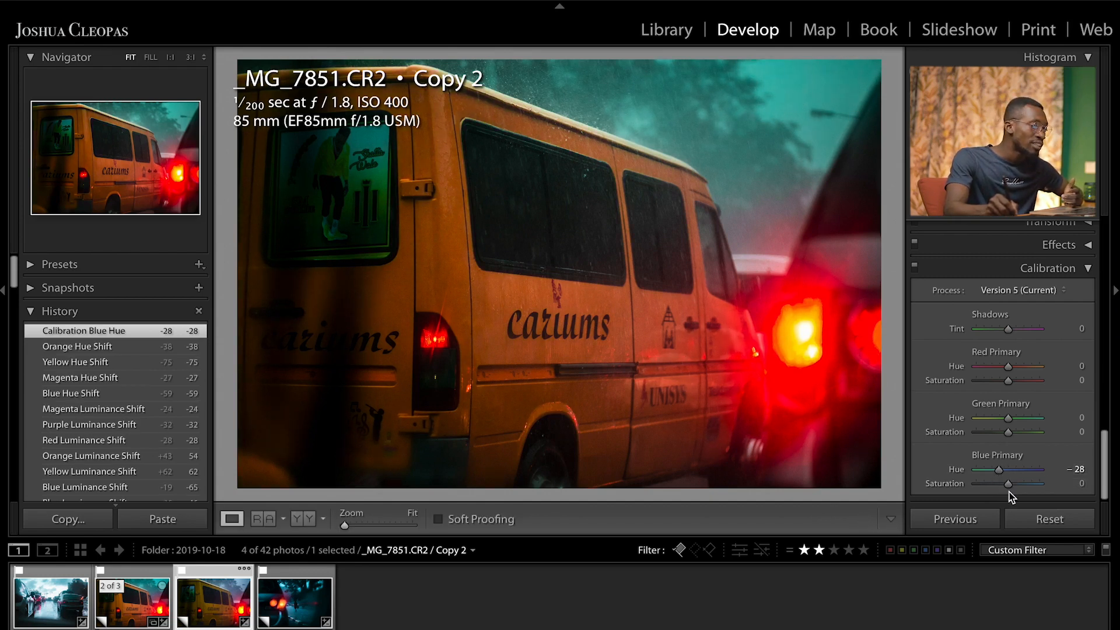
pyautogui.hotkey('ctrl', 'z')
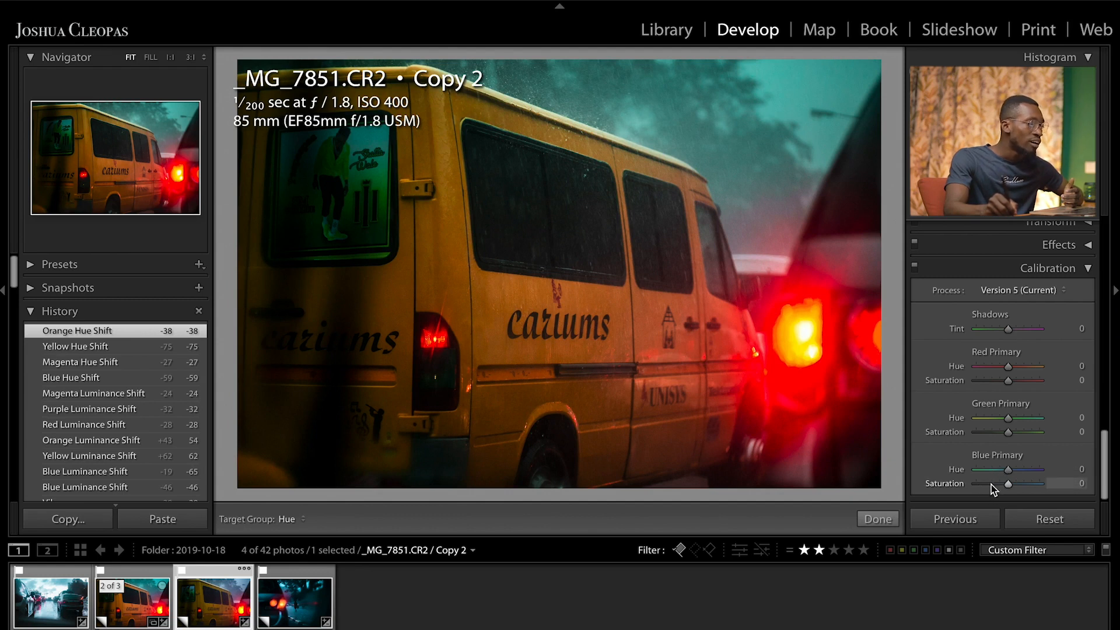
pyautogui.moveTo(1008, 470); pyautogui.dragTo(1001, 479)
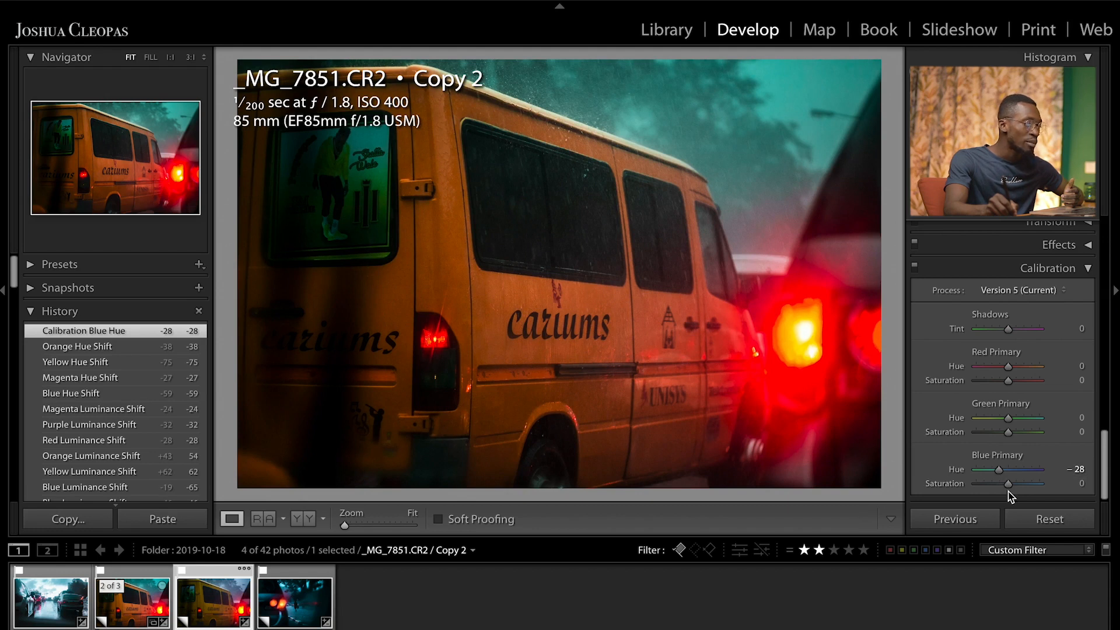
pyautogui.moveTo(1008, 484); pyautogui.dragTo(1014, 487)
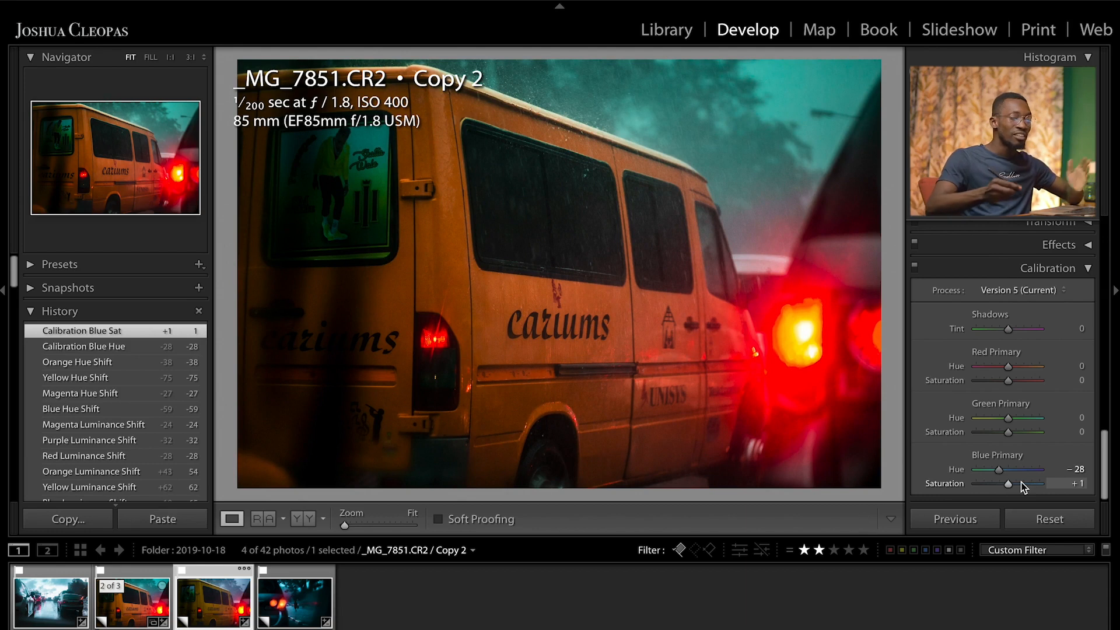
# Centre the detail preview on the van's roof edge against the sky and set the sharpening Amount to 107.
pyautogui.moveTo(1106, 453); pyautogui.dragTo(1109, 392)
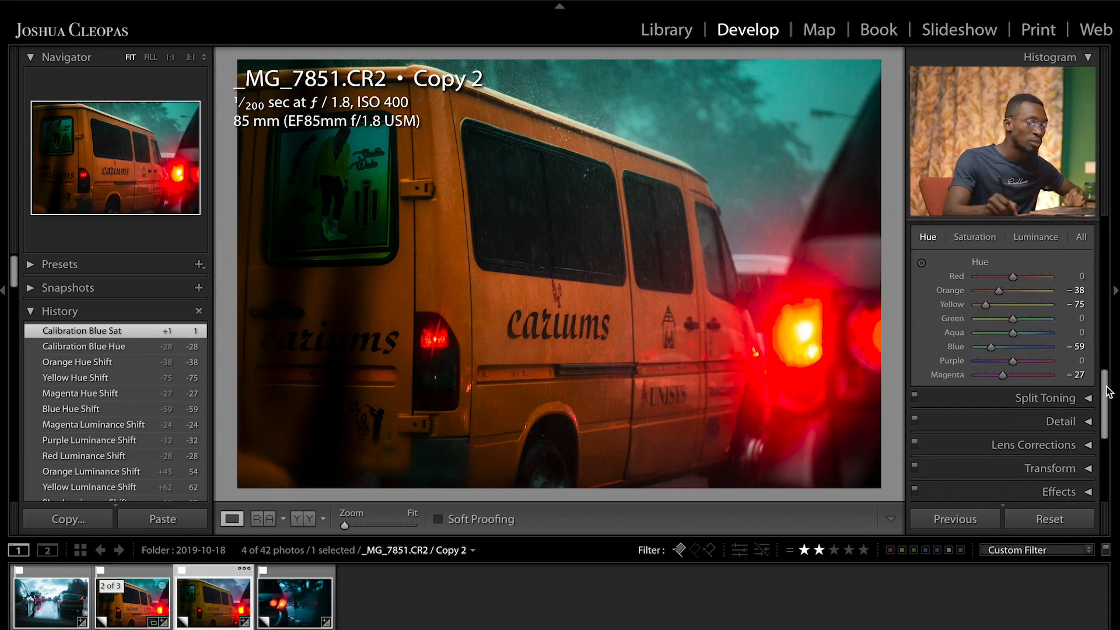
pyautogui.click(1089, 424)
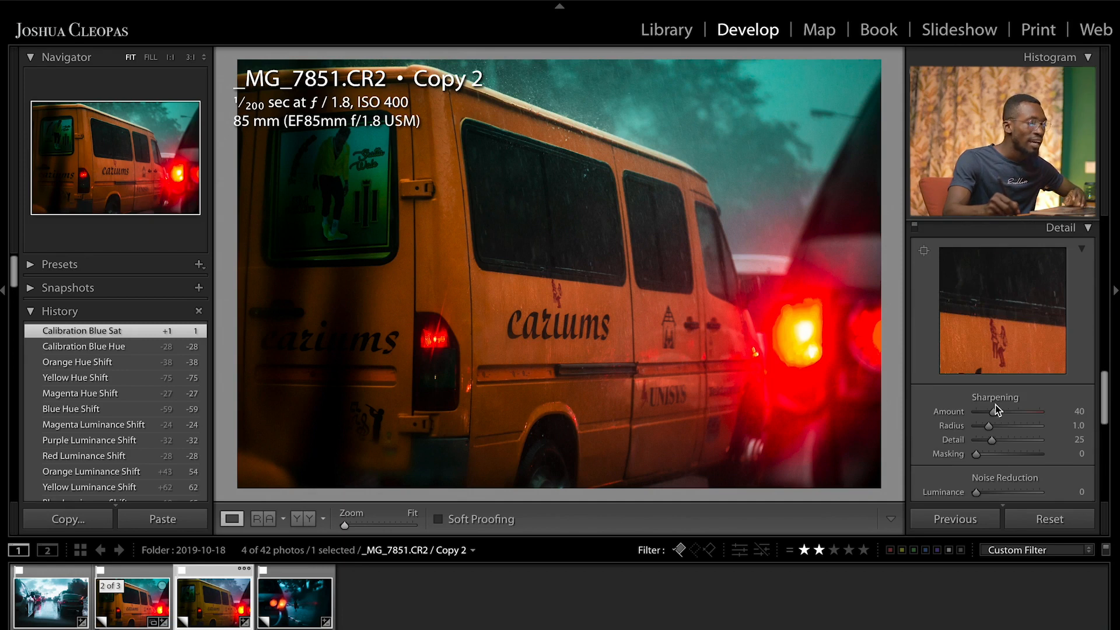
pyautogui.moveTo(1009, 315)
pyautogui.mouseDown()
pyautogui.moveTo(998, 285)
pyautogui.moveTo(1004, 345)
pyautogui.moveTo(999, 300)
pyautogui.mouseUp()
pyautogui.moveTo(992, 414); pyautogui.dragTo(1021, 414)
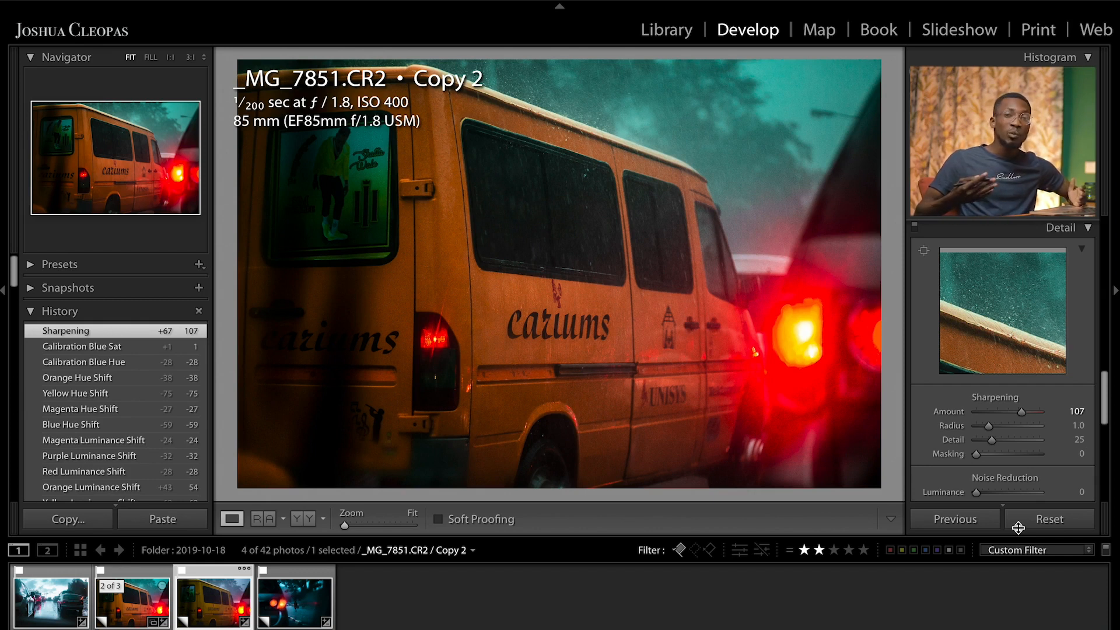
# Limit the sharpening to the van's edges by setting Masking to 58 while viewing the black-and-white mask.
pyautogui.press('alt')
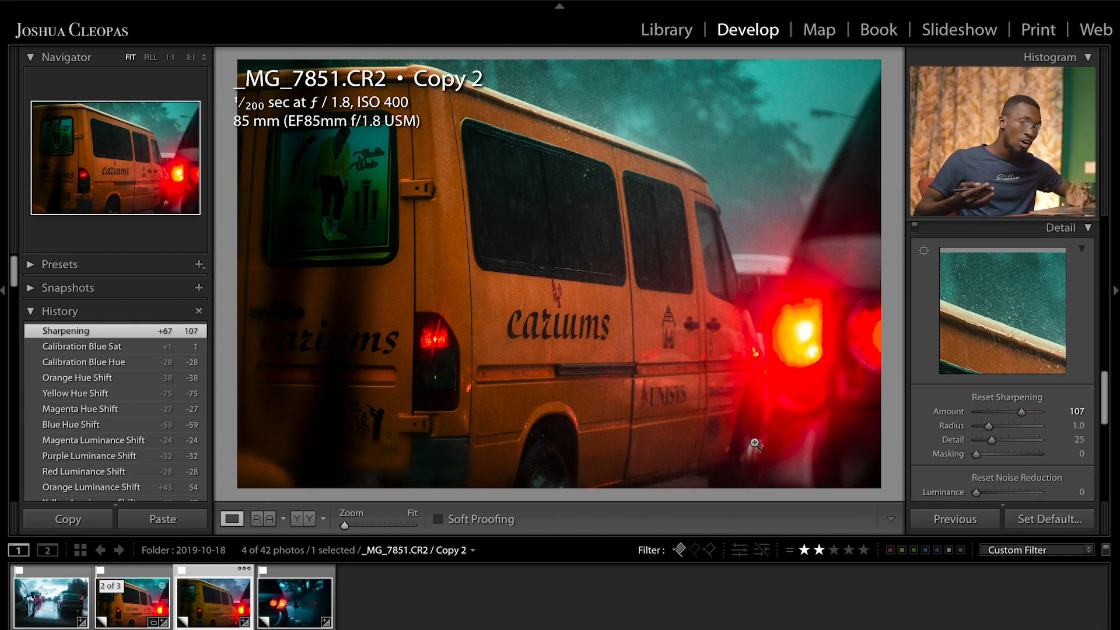
pyautogui.moveTo(976, 454); pyautogui.dragTo(1018, 461)
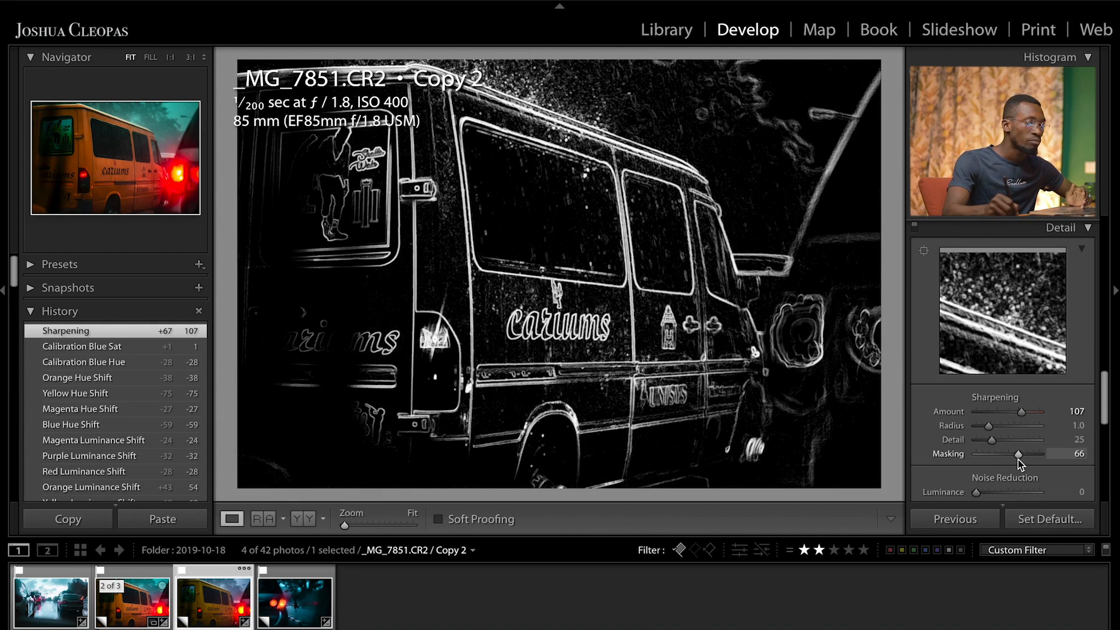
pyautogui.moveTo(1017, 460); pyautogui.dragTo(1013, 463)
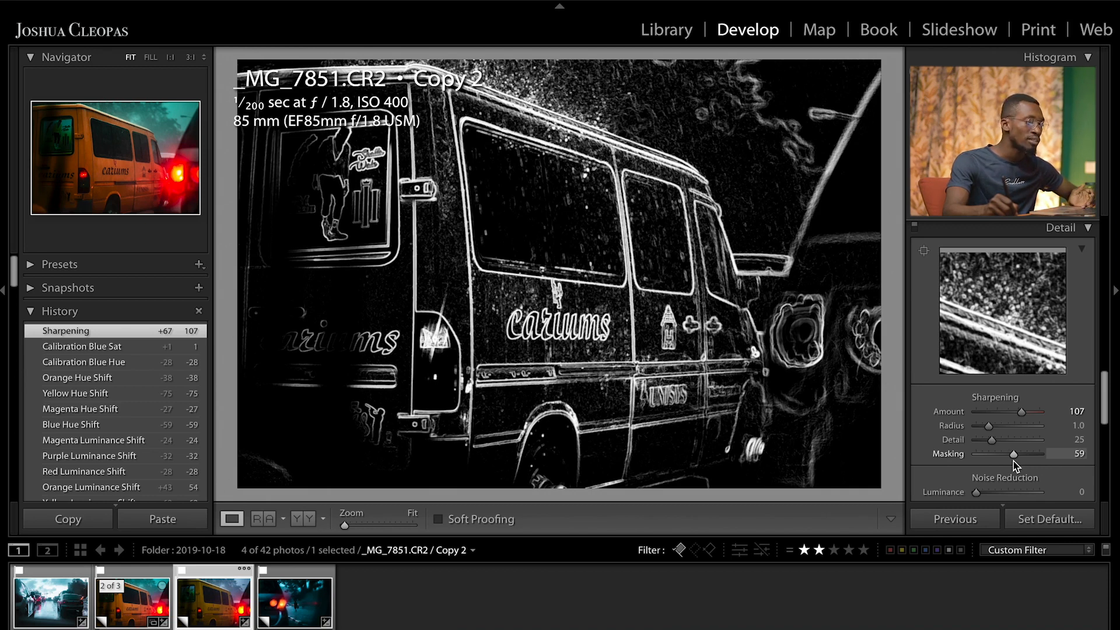
pyautogui.moveTo(1013, 461); pyautogui.dragTo(1012, 461)
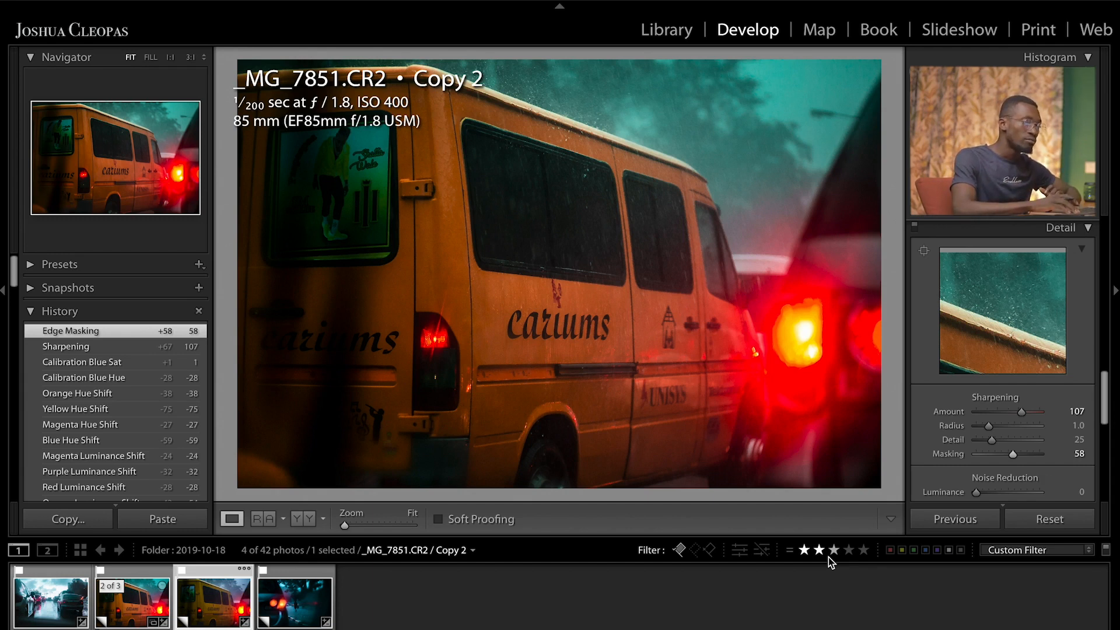
# Compare the graded photo with its unedited version twice, ending on the edited view.
pyautogui.press('\\')
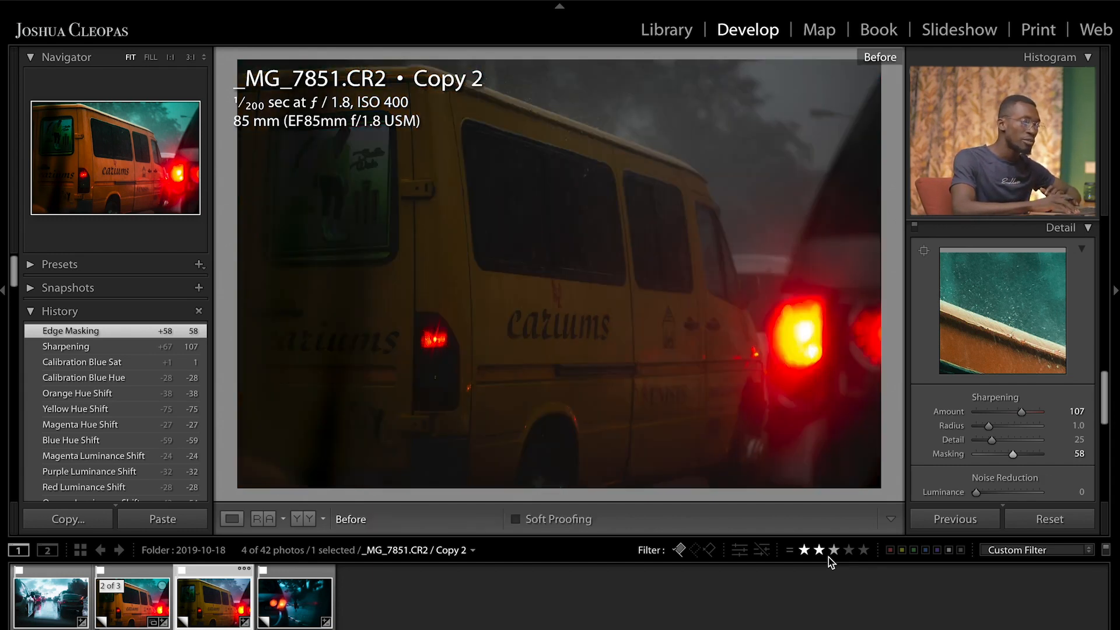
pyautogui.press('\\')
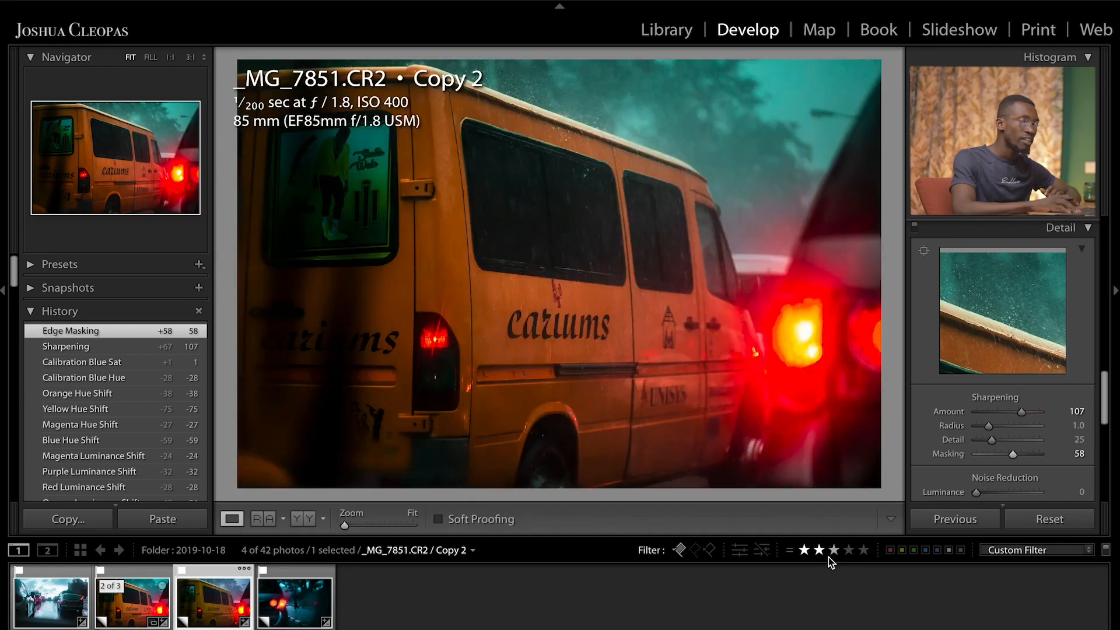
pyautogui.press('\\')
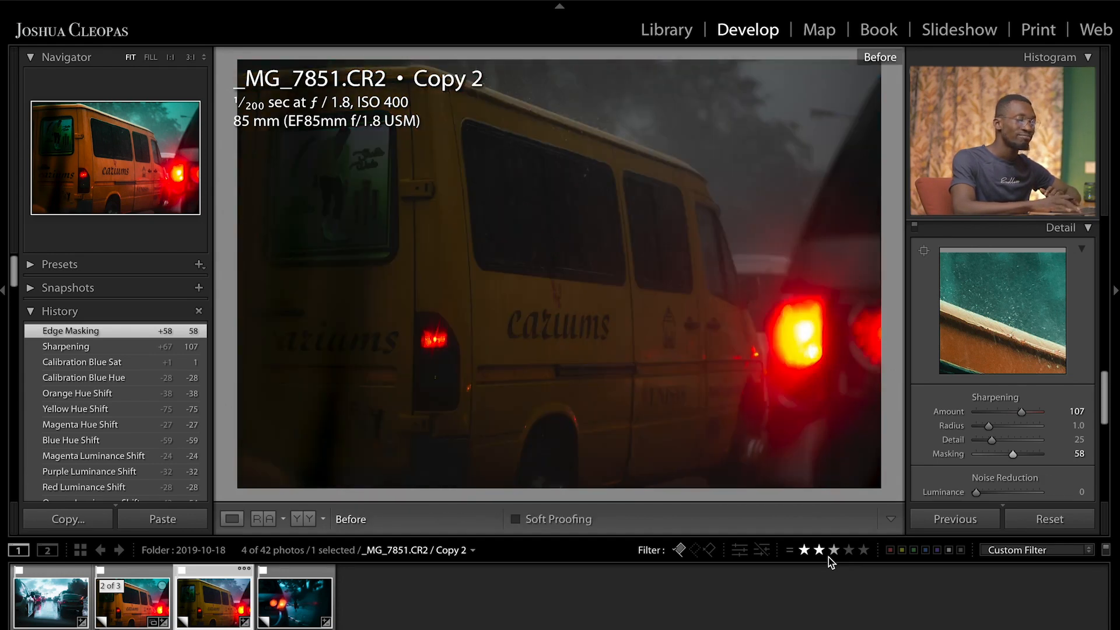
pyautogui.press('\\')
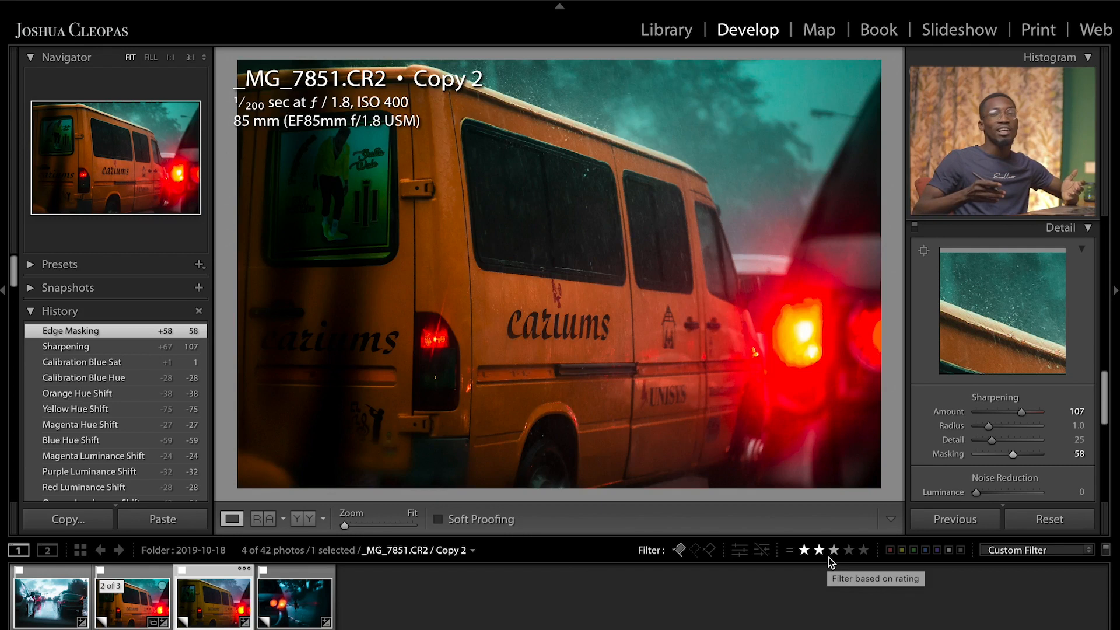